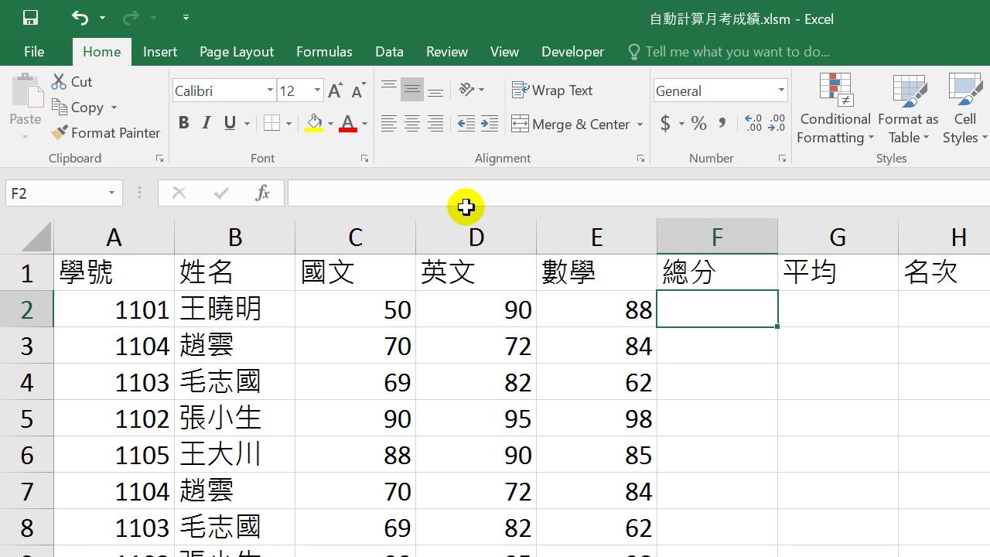
Enter =SUM(C2:E2) in F2 to total the first student's three scores
{"action": "type", "text": "="}
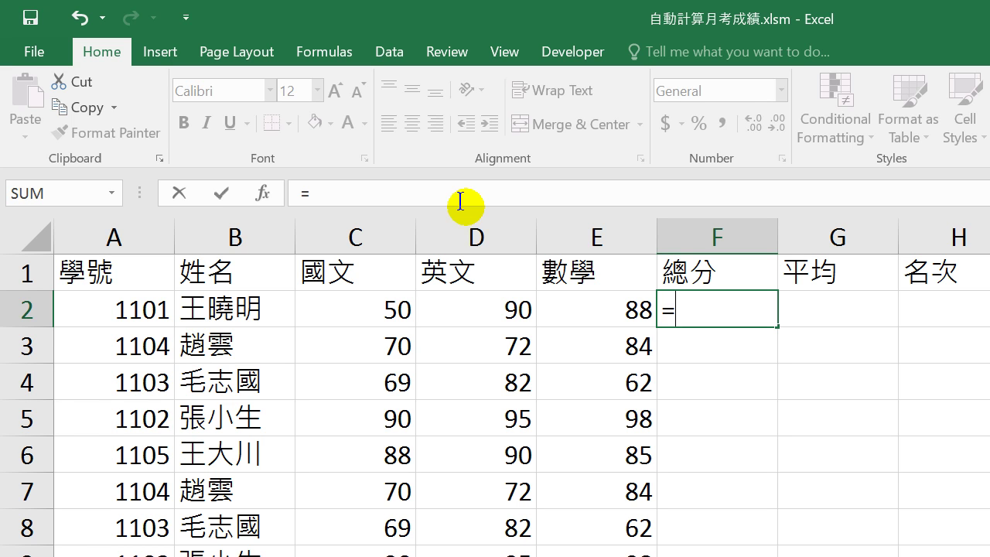
{"action": "key", "text": "shift"}
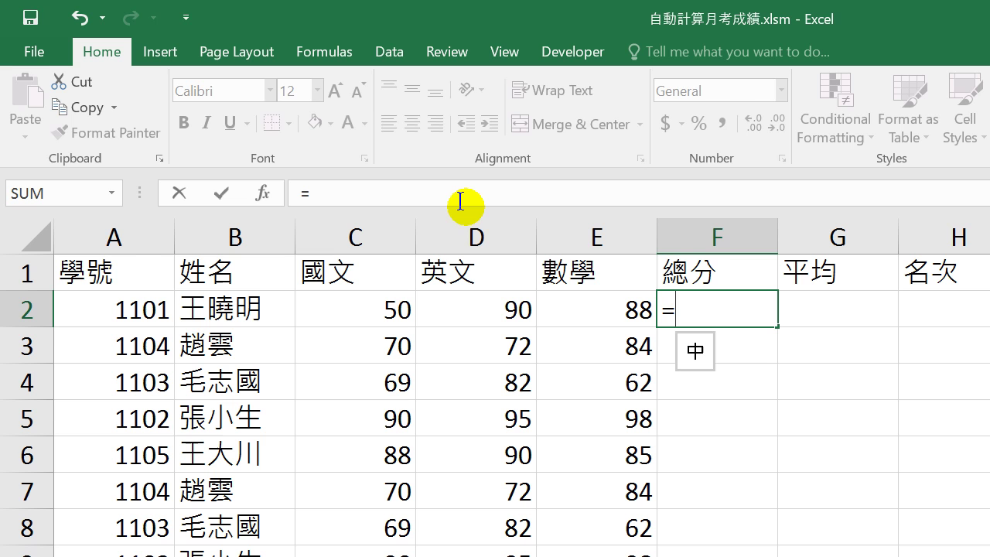
{"action": "key", "text": "shift"}
{"action": "type", "text": "si,"}
{"action": "key", "text": "BackSpace"}
{"action": "key", "text": "BackSpace"}
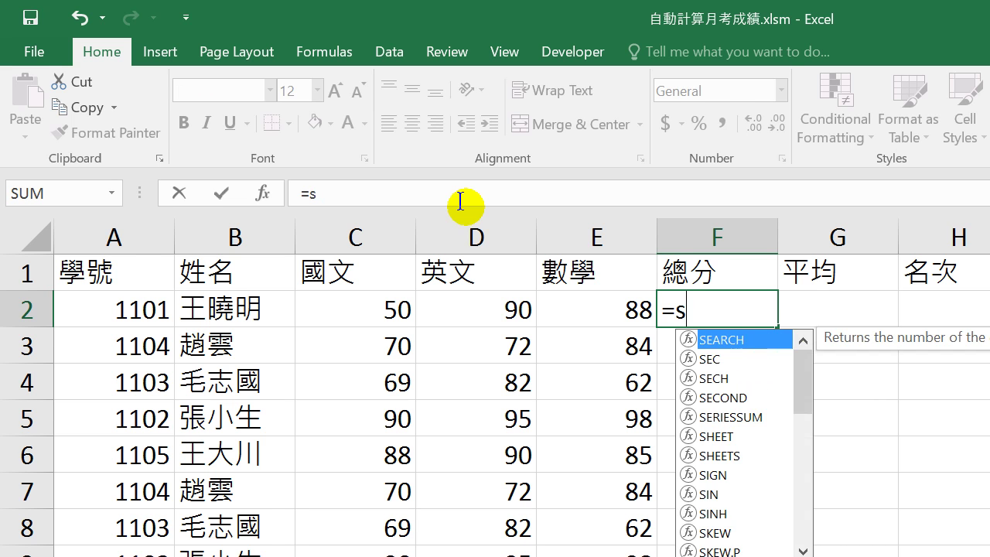
{"action": "key", "text": "shift"}
{"action": "key", "text": "shift"}
{"action": "type", "text": "sum"}
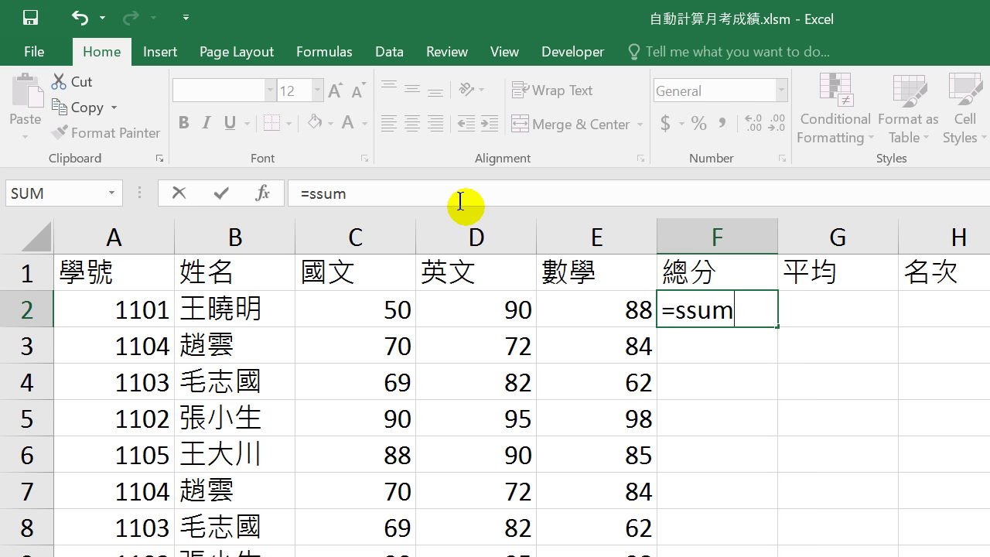
{"action": "key", "text": "BackSpace"}
{"action": "key", "text": "BackSpace"}
{"action": "key", "text": "BackSpace"}
{"action": "type", "text": "sum"}
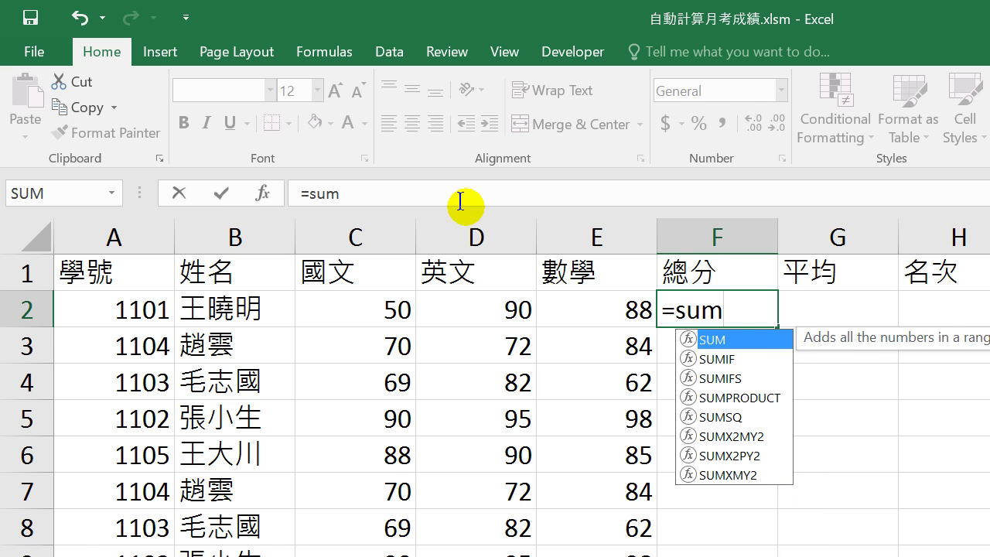
{"action": "type", "text": "("}
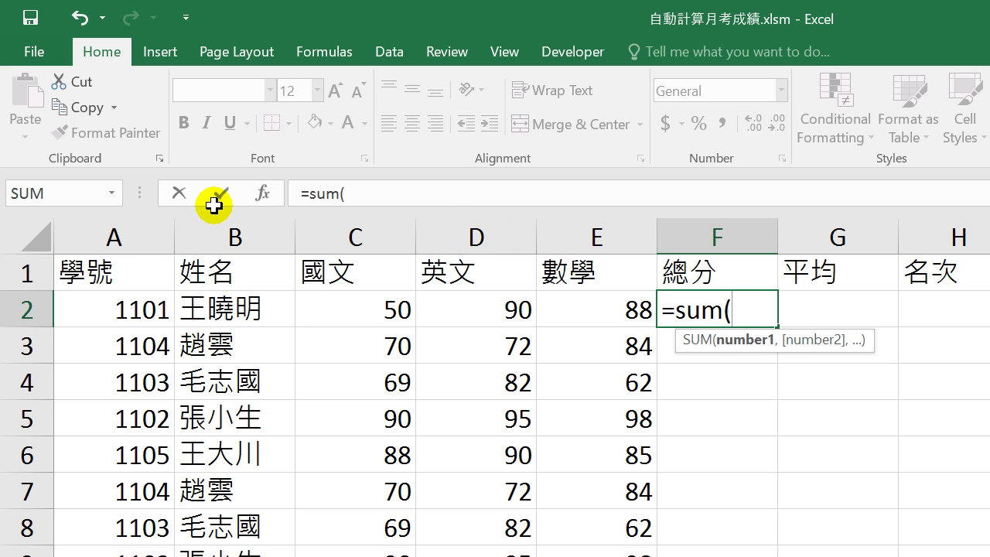
{"action": "key", "text": "Left"}
{"action": "key", "text": "Left"}
{"action": "key", "text": "Left"}
{"action": "key", "text": "shift+Right"}
{"action": "key", "text": "shift+Right"}
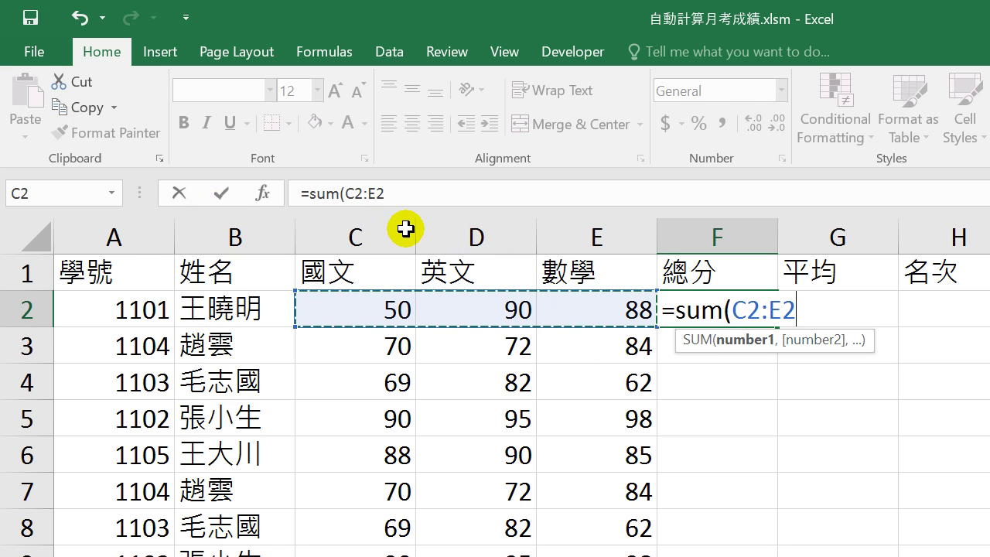
{"action": "key", "text": "Return"}
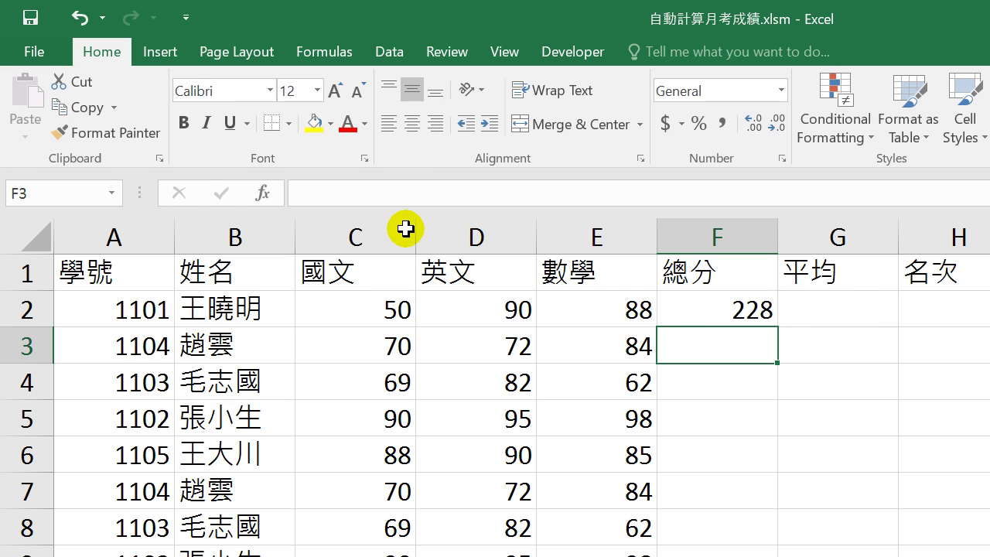
Fill the SUM formula down column F to the last student
{"action": "key", "text": "Up"}
{"action": "key", "text": "ctrl+shift+Down"}
{"action": "key", "text": "ctrl+d"}
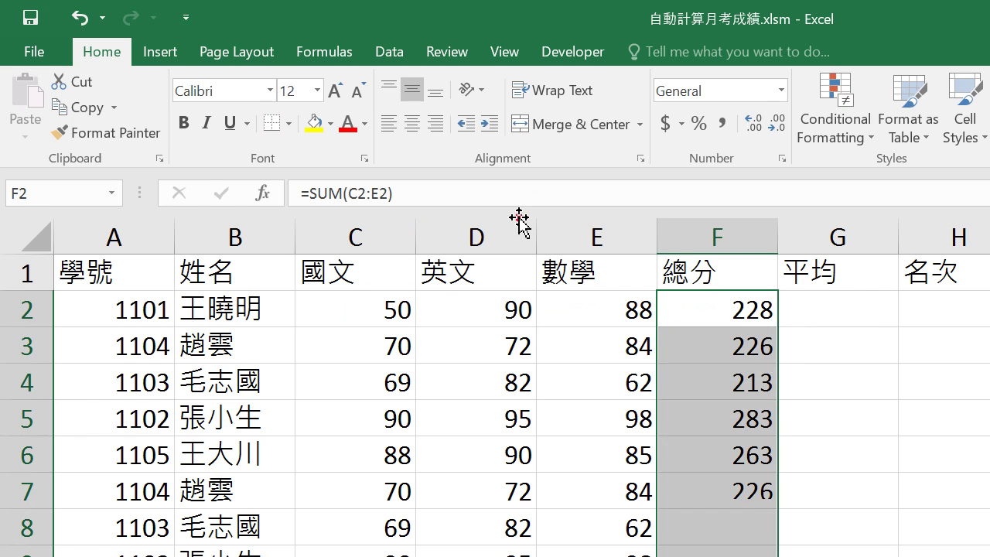
{"action": "key", "text": "Right"}
Enter =AVERAGE(C2:E2) in G2 for the first student's average
{"action": "type", "text": "="}
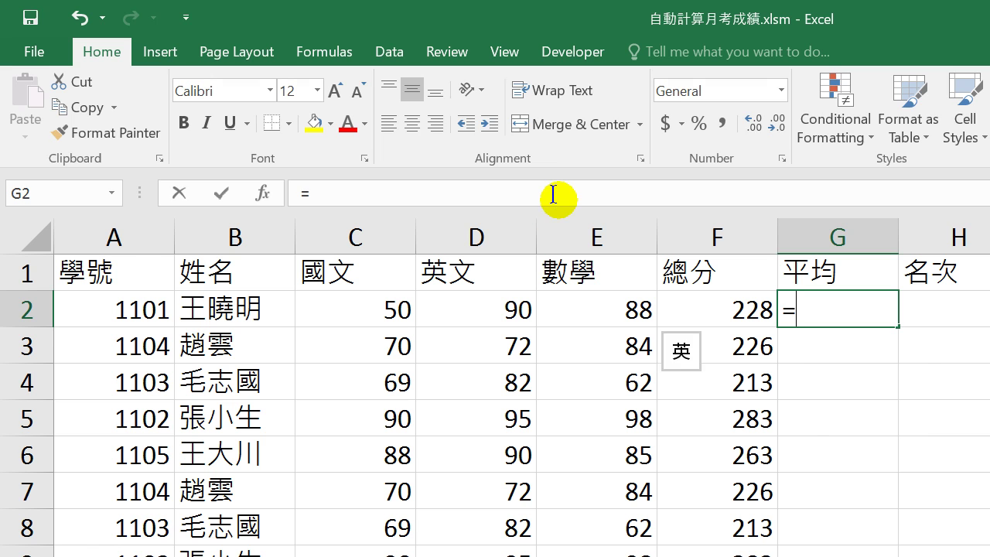
{"action": "type", "text": "average("}
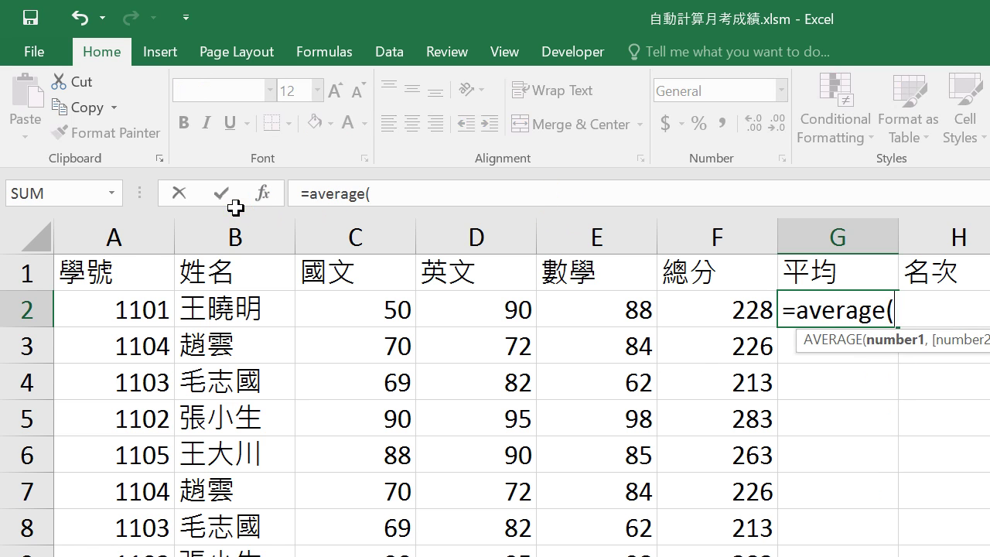
{"action": "left_click_drag", "start_coordinate": [356, 309], "coordinate": [596, 309]}
{"action": "key", "text": "shift+Right"}
{"action": "key", "text": "shift+Left"}
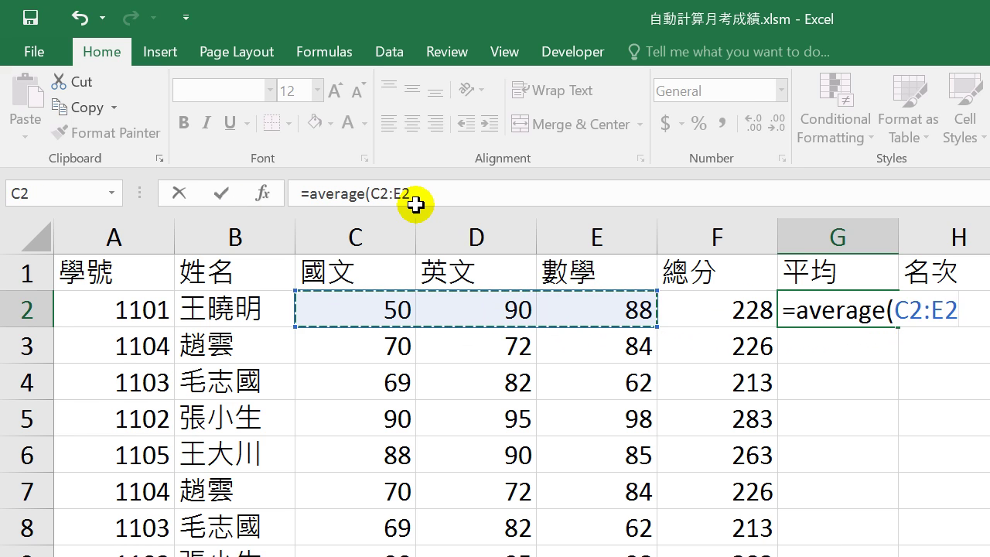
{"action": "key", "text": "Return"}
Fill the AVERAGE formula down column G, then select all the averages
{"action": "key", "text": "Up"}
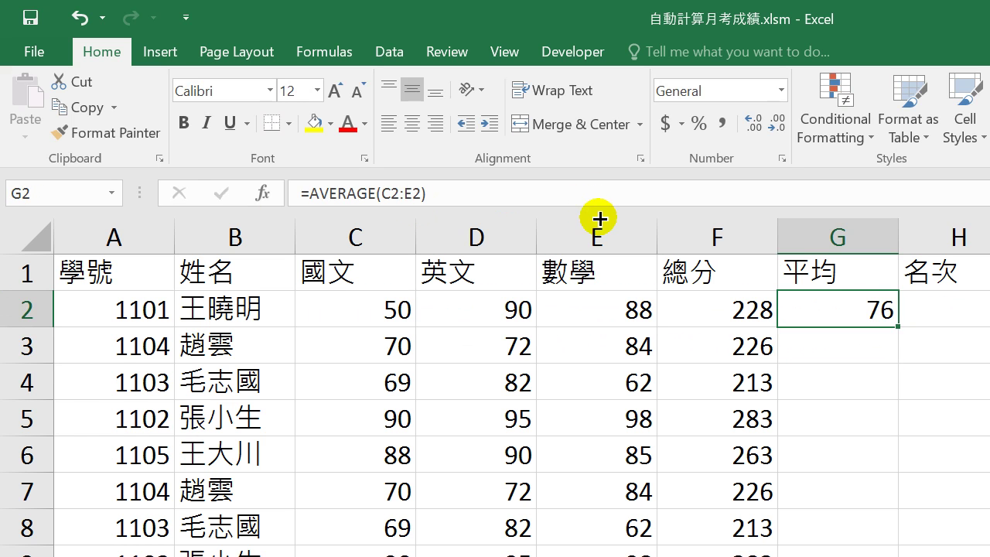
{"action": "key", "text": "shift+Down"}
{"action": "key", "text": "shift+Down"}
{"action": "key", "text": "shift+Down"}
{"action": "key", "text": "ctrl+d"}
{"action": "key", "text": "Right"}
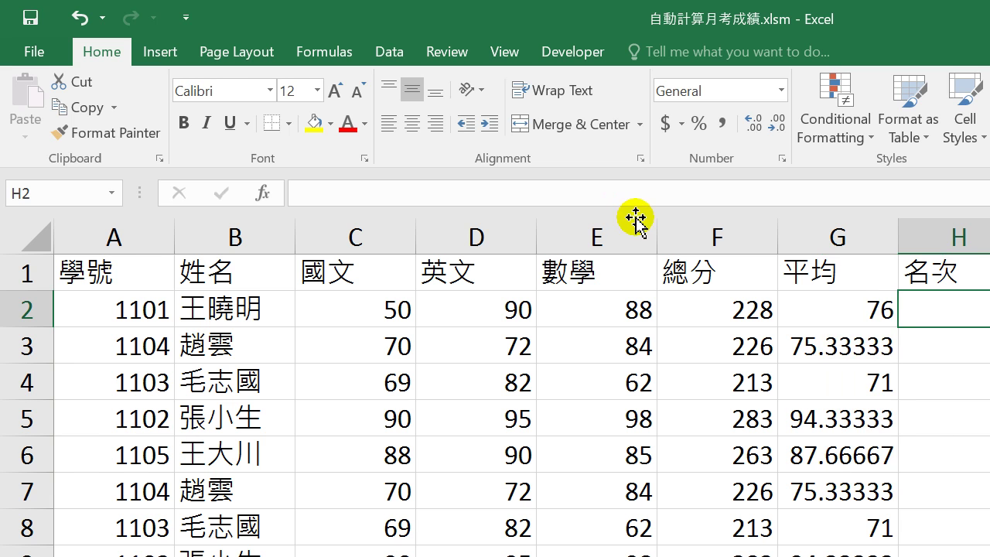
{"action": "key", "text": "Left"}
{"action": "key", "text": "shift+Down"}
{"action": "key", "text": "shift+Down"}
{"action": "key", "text": "shift+Down"}
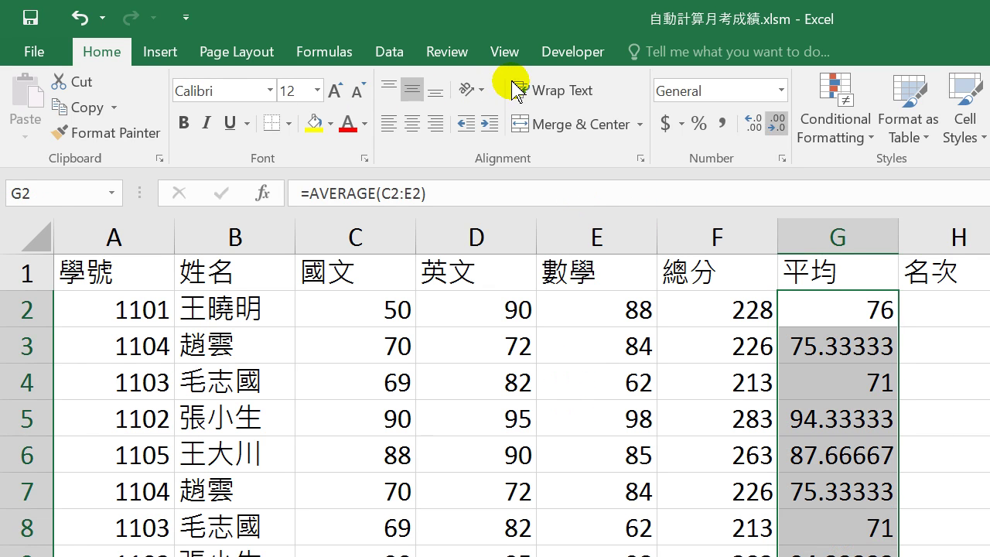
Decrease the decimals on the column G averages until they show as whole numbers
{"action": "left_click", "coordinate": [776, 124]}
{"action": "left_click", "coordinate": [776, 123]}
{"action": "left_click", "coordinate": [775, 123]}
{"action": "left_click", "coordinate": [776, 124]}
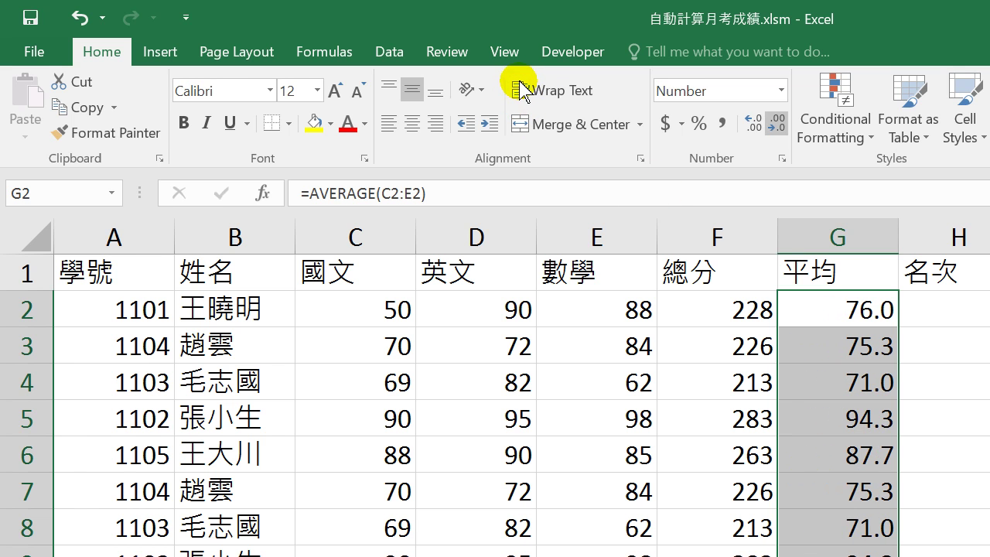
{"action": "left_click", "coordinate": [776, 123]}
Select H2 under 名次, then switch to the Bing search in the browser
{"action": "key", "text": "Right"}
{"action": "key", "text": "Up"}
{"action": "key", "text": "Down"}
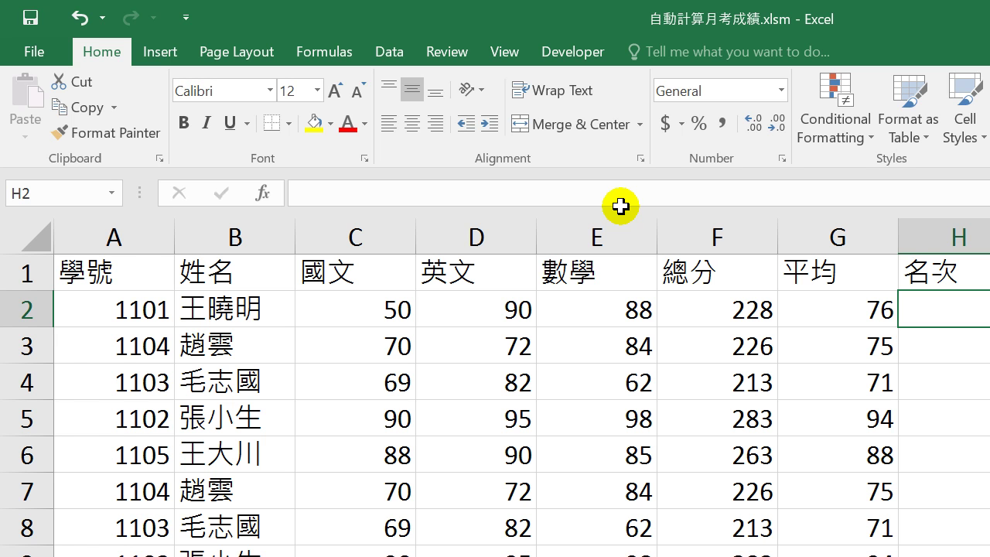
{"action": "left_click", "coordinate": [119, 545]}
Change the Bing query to 'excel 名次 函數' and run the search
{"action": "left_click", "coordinate": [137, 124]}
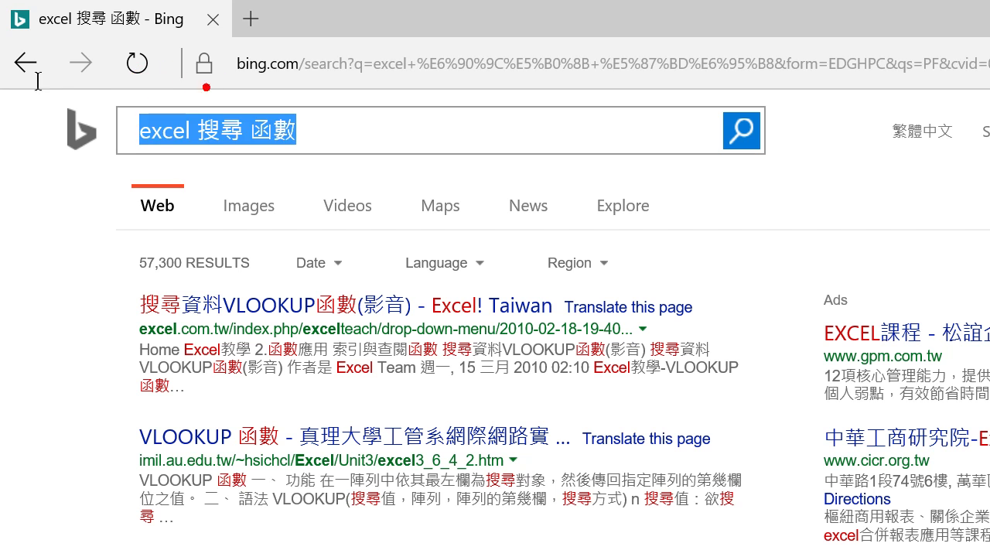
{"action": "left_click_drag", "start_coordinate": [196, 130], "coordinate": [297, 130]}
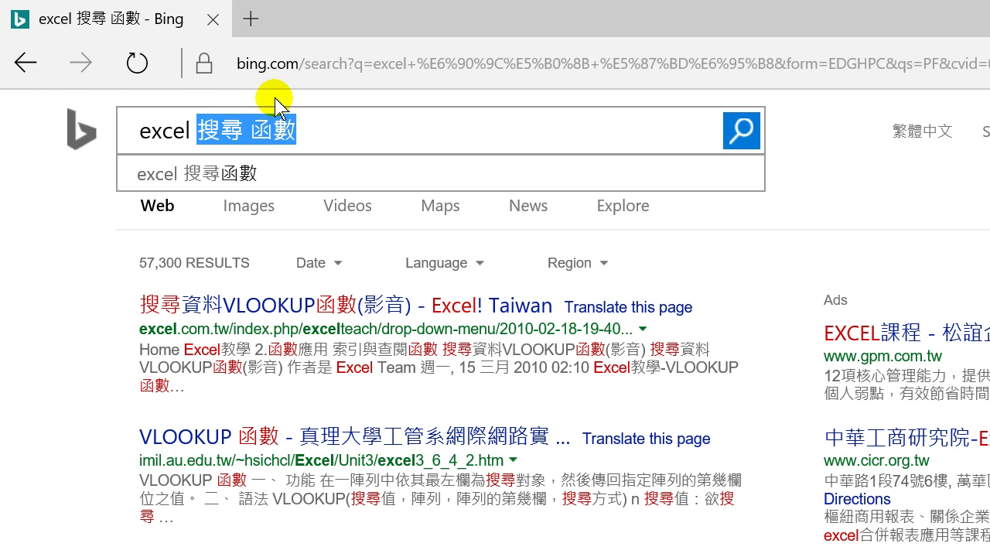
{"action": "key", "text": "shift+Left"}
{"action": "key", "text": "shift+Left"}
{"action": "key", "text": "shift+Left"}
{"action": "type", "text": "n"}
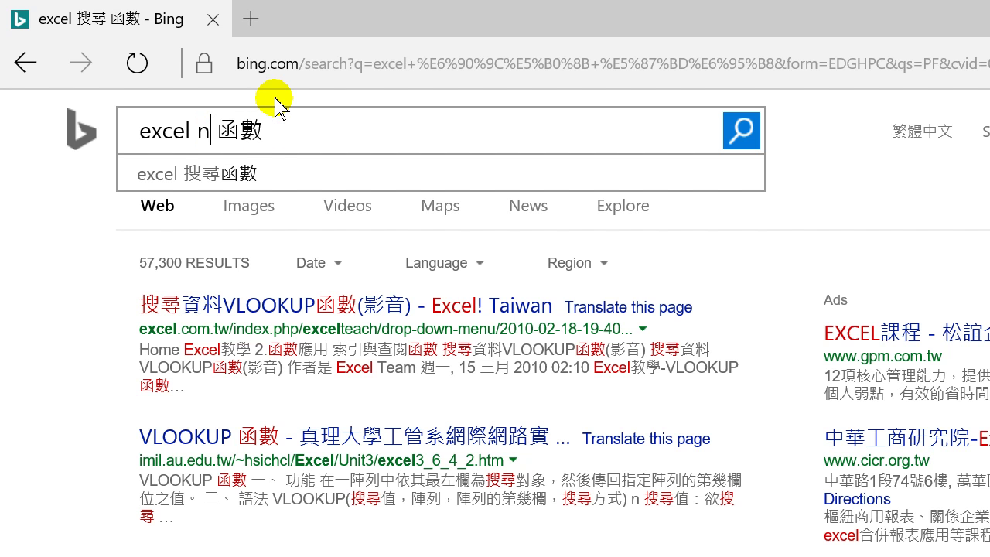
{"action": "type", "text": "ir imno"}
{"action": "key", "text": "space"}
{"action": "key", "text": "Return"}
{"action": "key", "text": "Escape"}
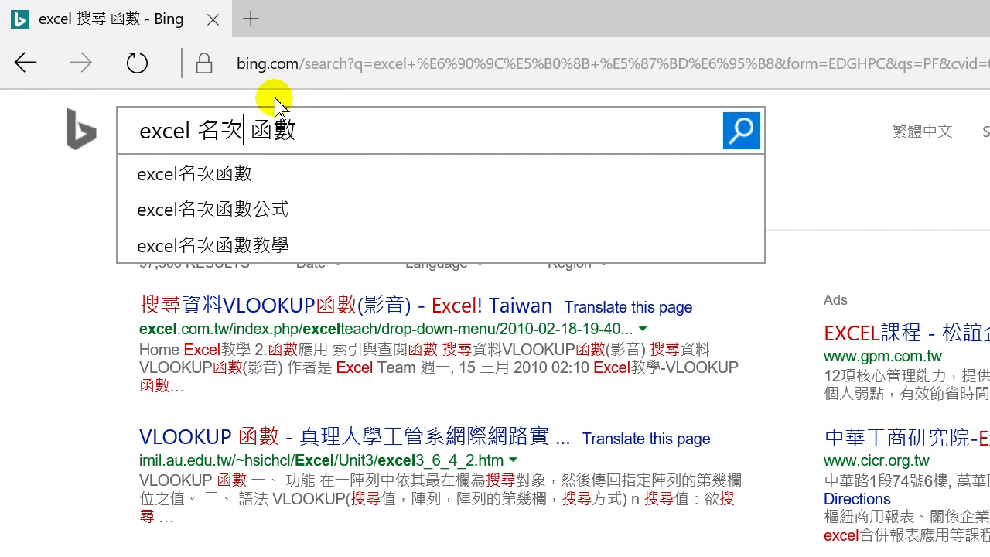
{"action": "key", "text": "Return"}
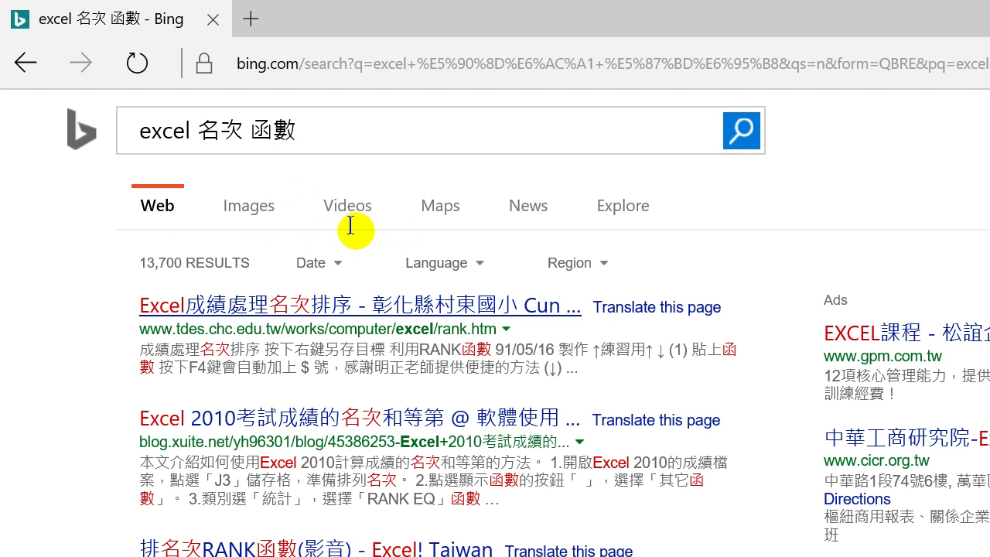
Highlight RANK in the first result and return to the Excel workbook
{"action": "left_click_drag", "start_coordinate": [150, 234], "coordinate": [186, 229]}
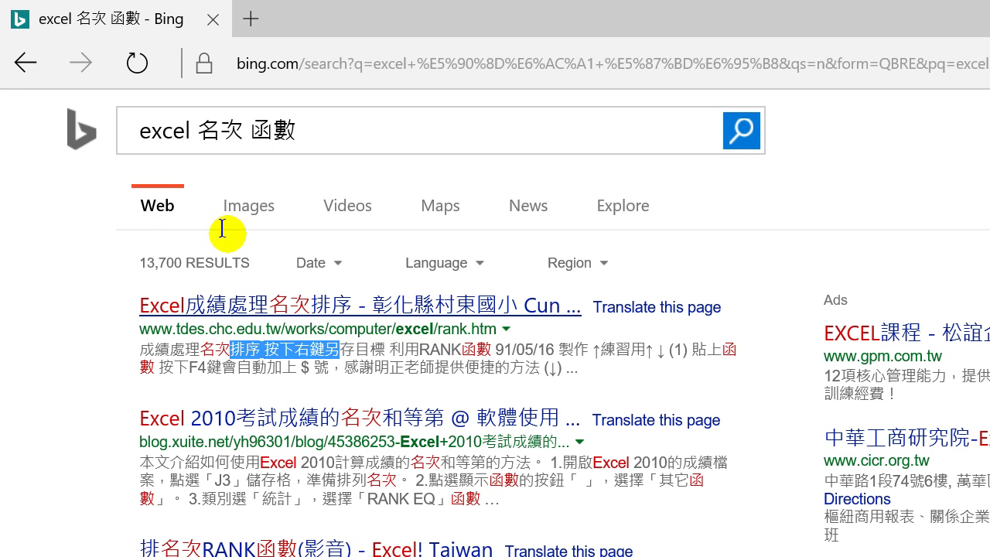
{"action": "left_click", "coordinate": [270, 230]}
{"action": "double_click", "coordinate": [275, 230]}
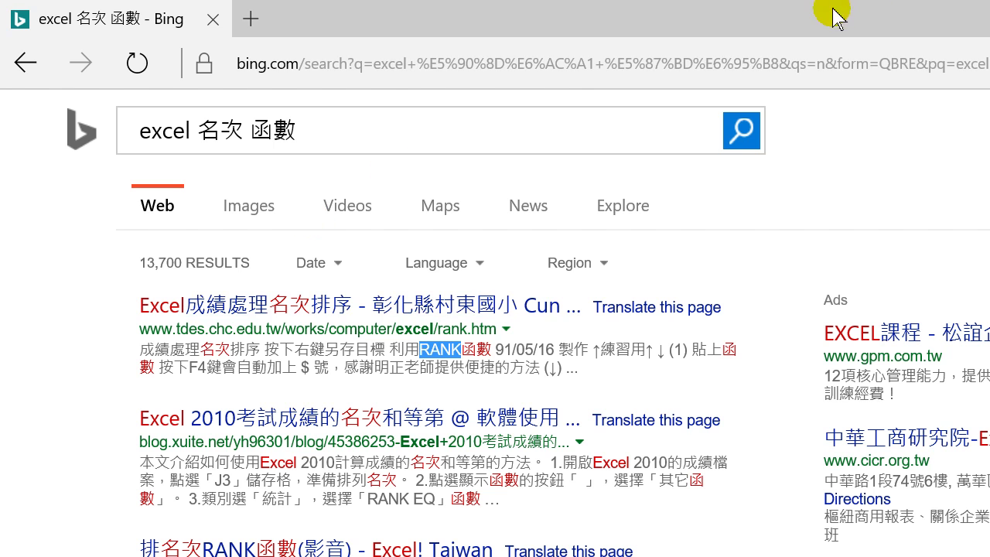
{"action": "left_click", "coordinate": [895, 9]}
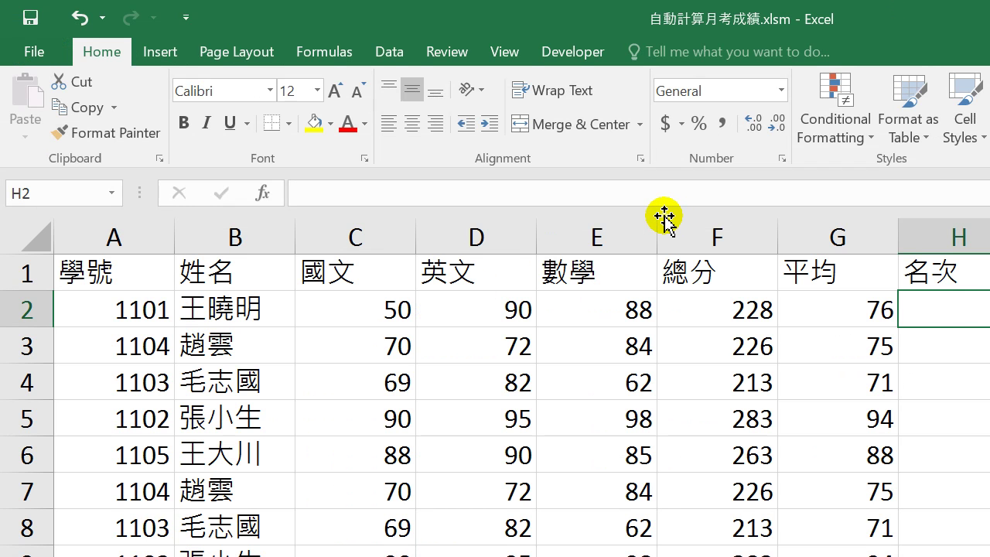
Begin H2's formula as =rank(G2, with G2's average as the value to rank
{"action": "type", "text": "=ra"}
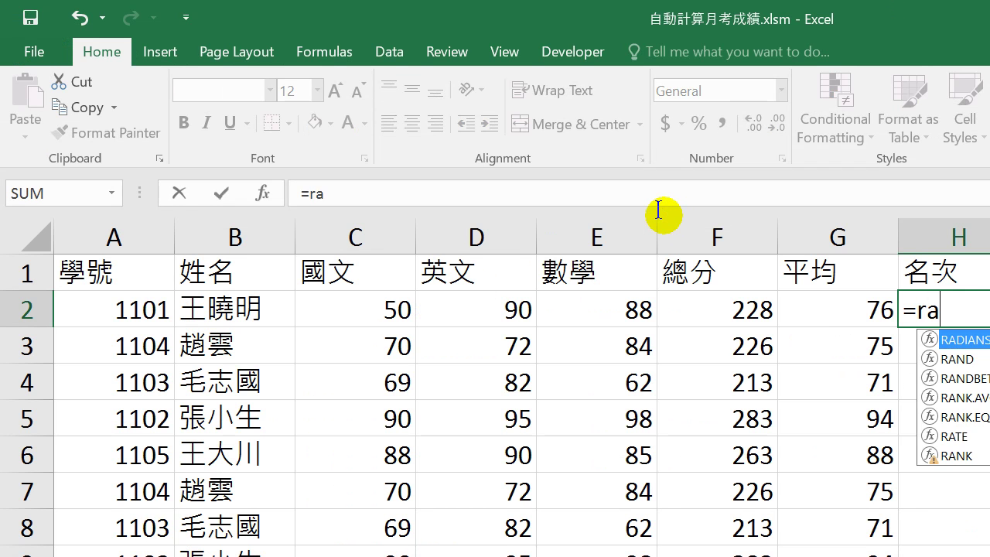
{"action": "type", "text": "nk("}
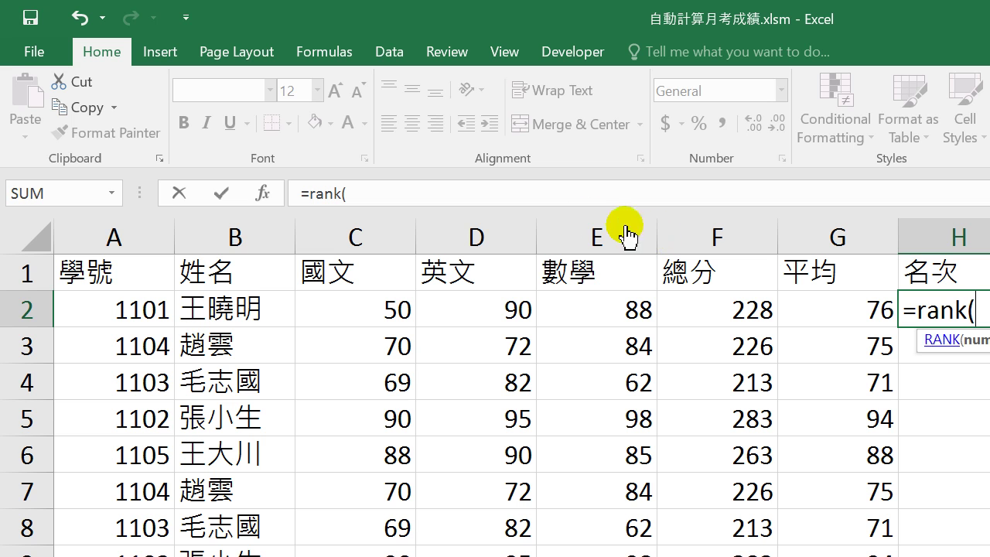
{"action": "key", "text": "Left"}
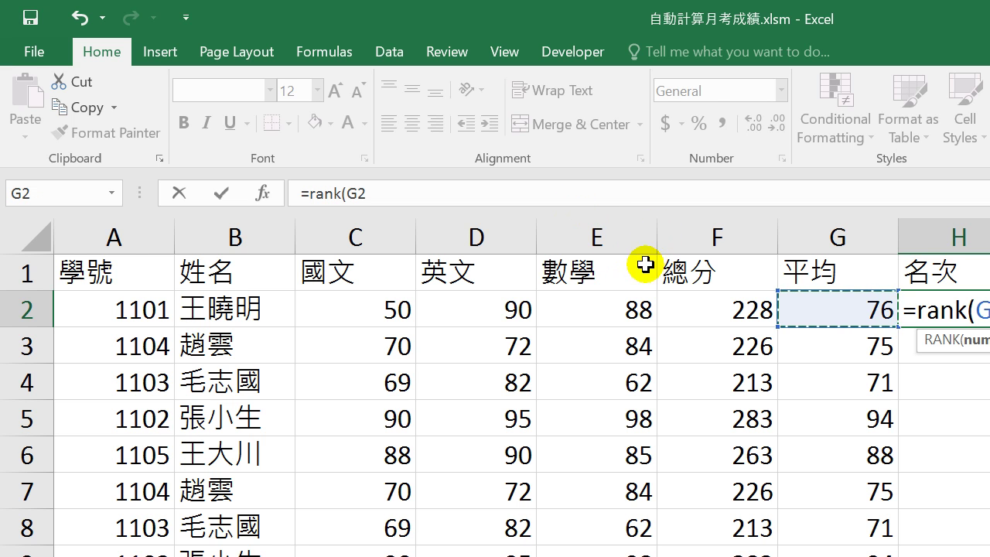
{"action": "type", "text": ","}
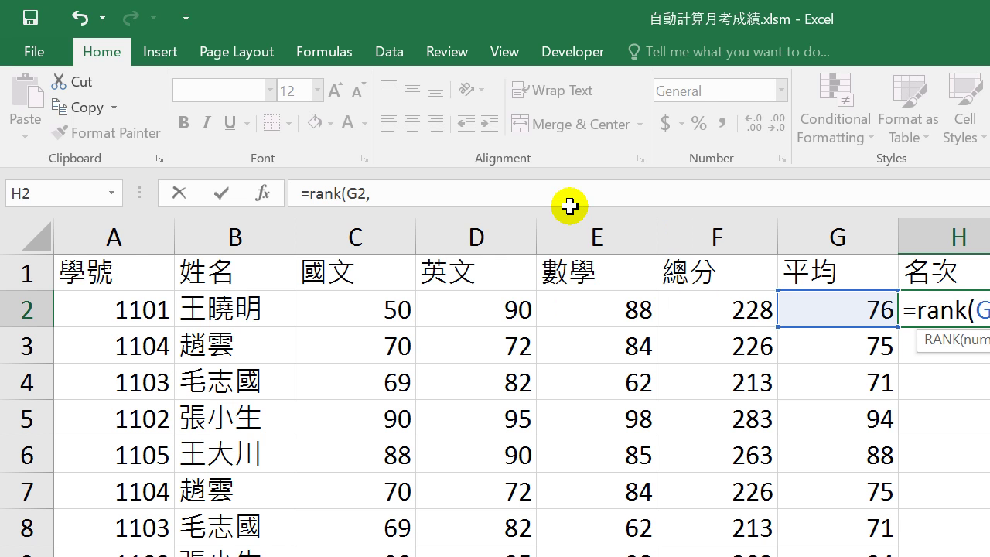
Add the absolute range $G$2:$G$9 and close it as =rank(G2,$G$2:$G$9)
{"action": "left_click_drag", "start_coordinate": [570, 205], "coordinate": [572, 370]}
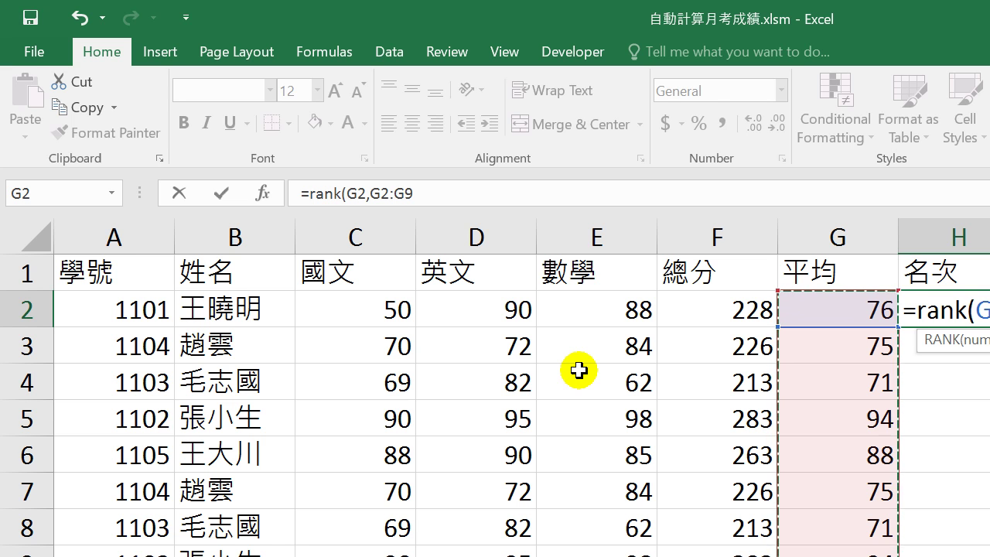
{"action": "key", "text": "F4"}
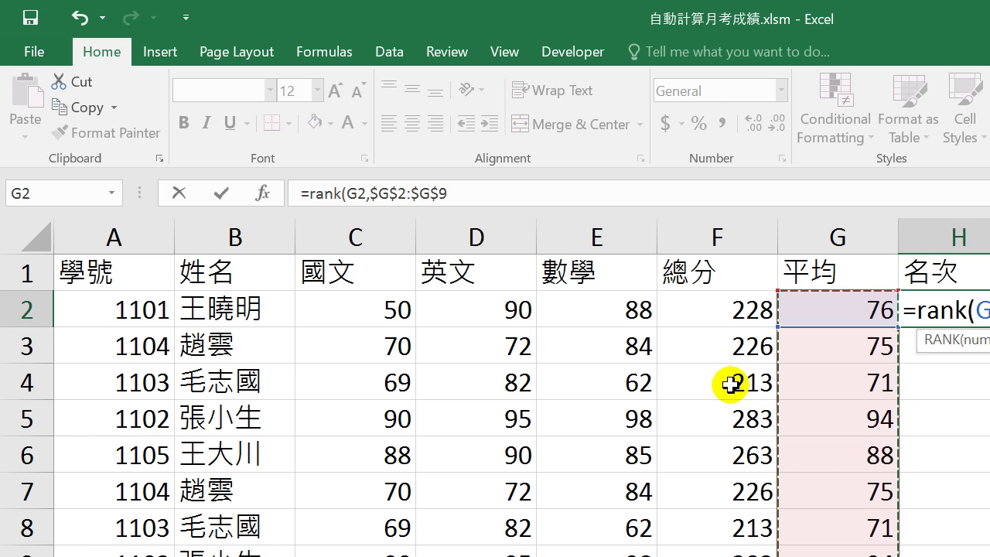
{"action": "type", "text": ")"}
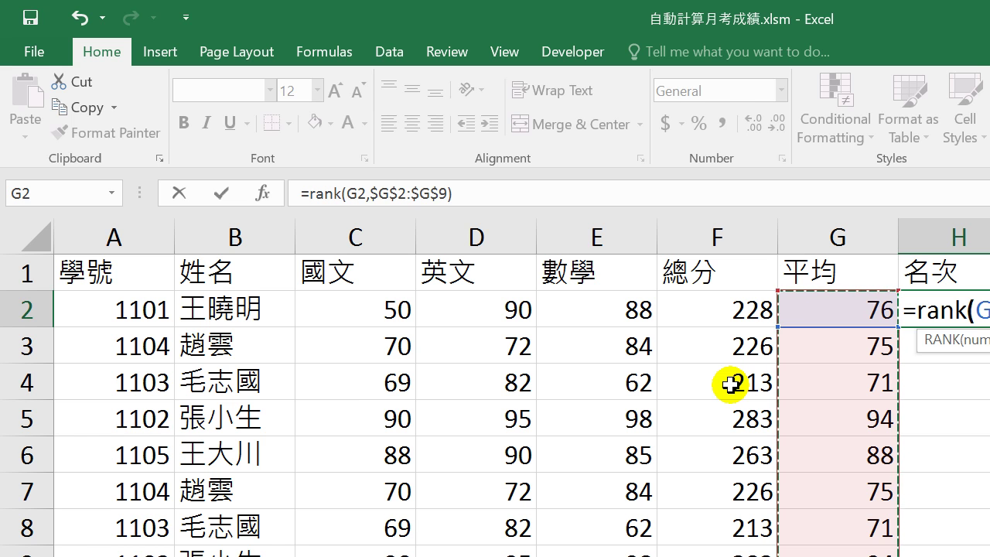